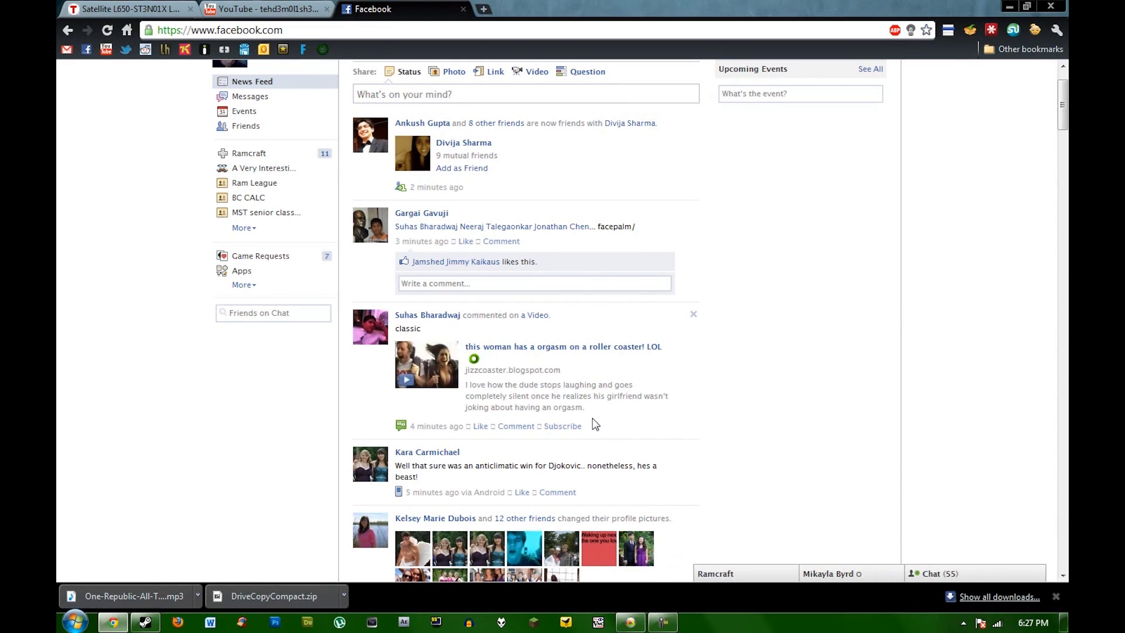
pyautogui.scroll(-1, 593, 425)
pyautogui.scroll(-1, 595, 424)
pyautogui.scroll(-1, 596, 424)
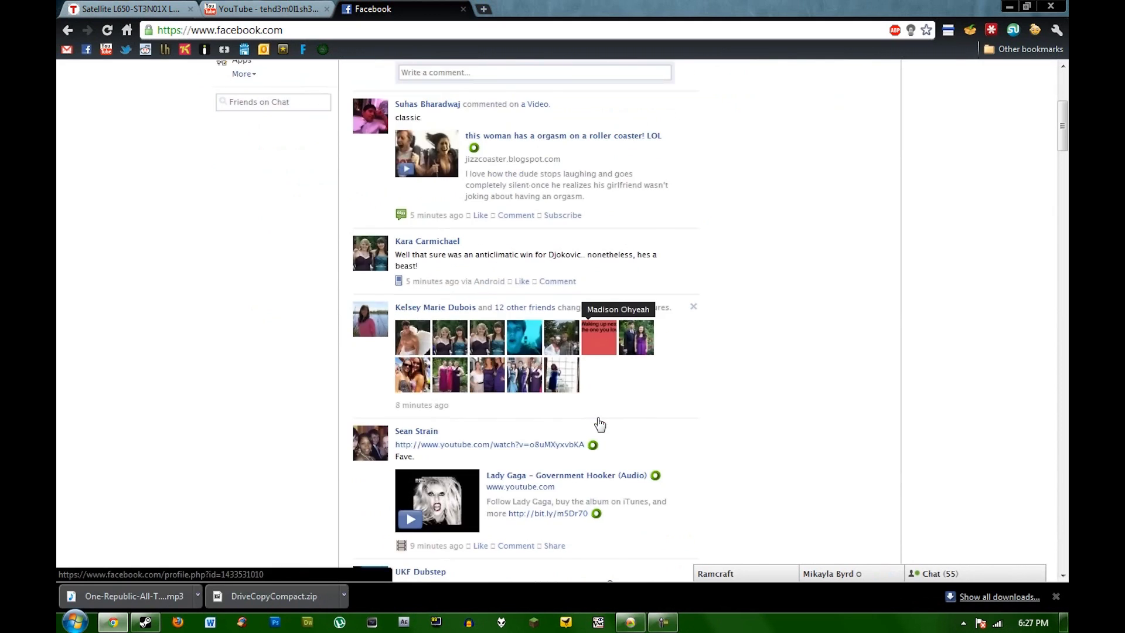
pyautogui.scroll(-3, 599, 425)
pyautogui.scroll(-2, 598, 424)
pyautogui.scroll(-2, 598, 424)
pyautogui.scroll(-2, 599, 425)
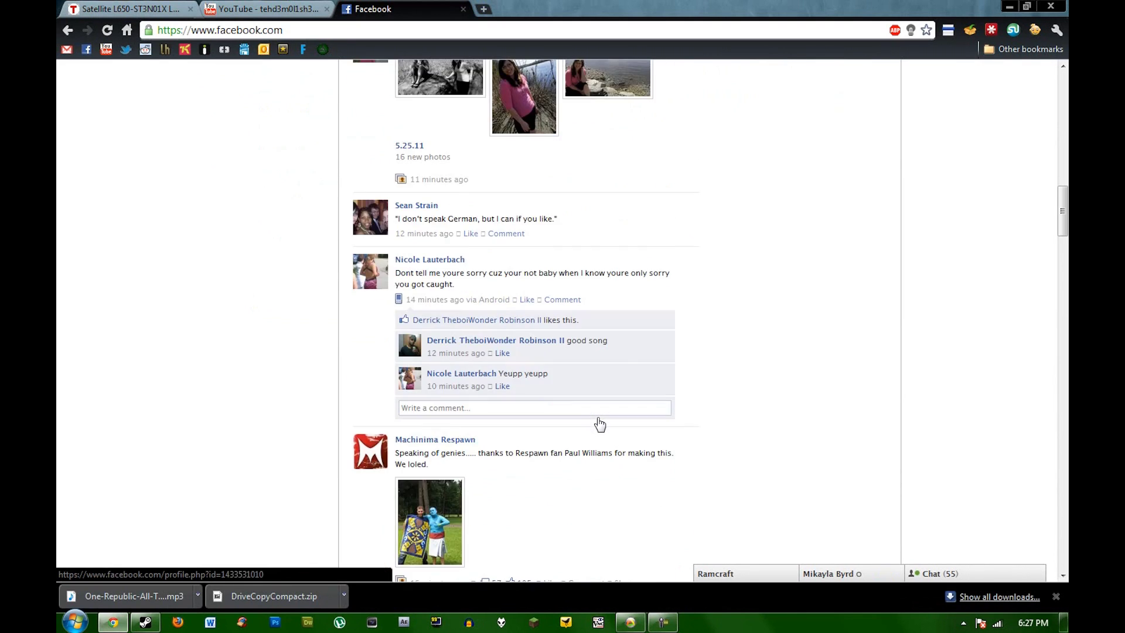
pyautogui.scroll(-2, 598, 424)
pyautogui.scroll(4, 599, 424)
pyautogui.scroll(-5, 598, 424)
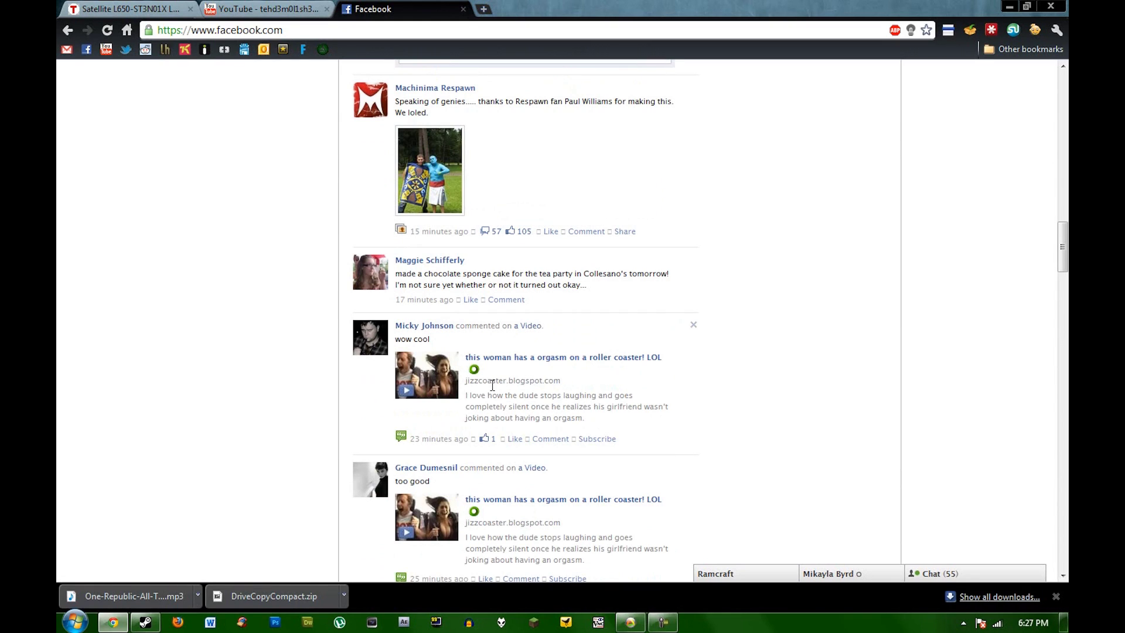
pyautogui.moveTo(467, 466)
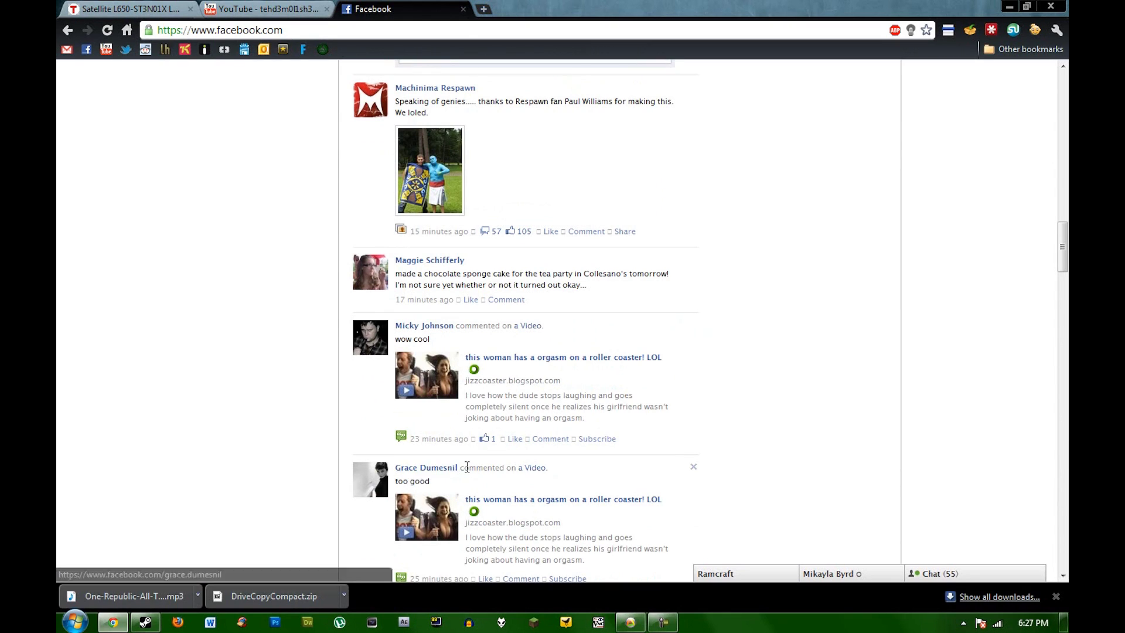
# - Copy the link address of the roller-coaster video post in the feed
pyautogui.moveTo(466, 467); pyautogui.dragTo(552, 469)
pyautogui.click(537, 484)
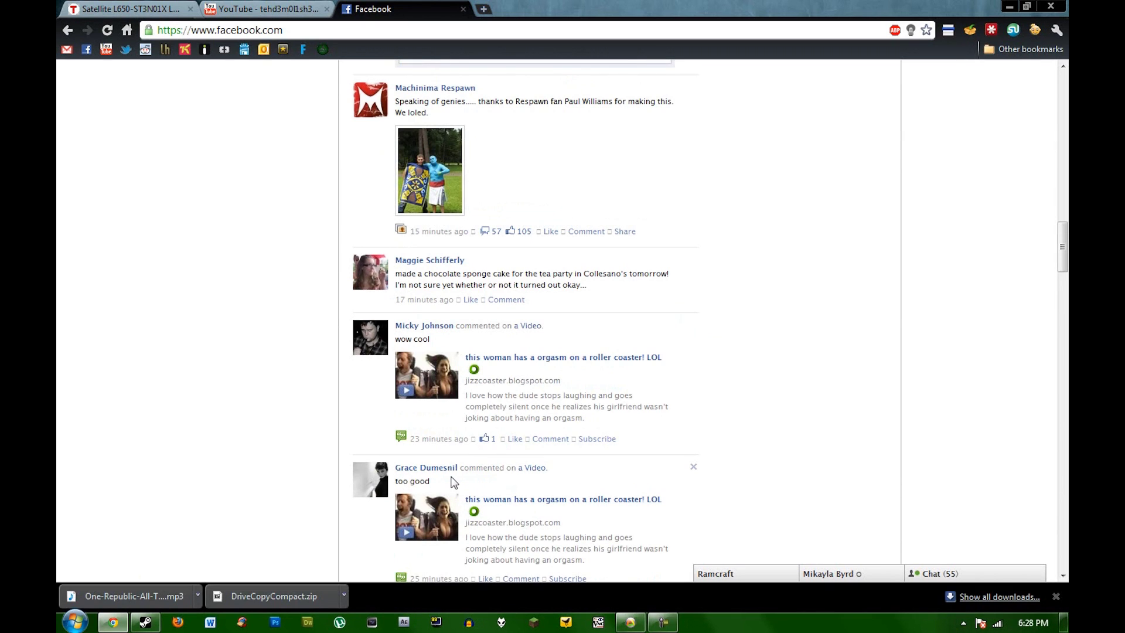
pyautogui.scroll(2, 452, 481)
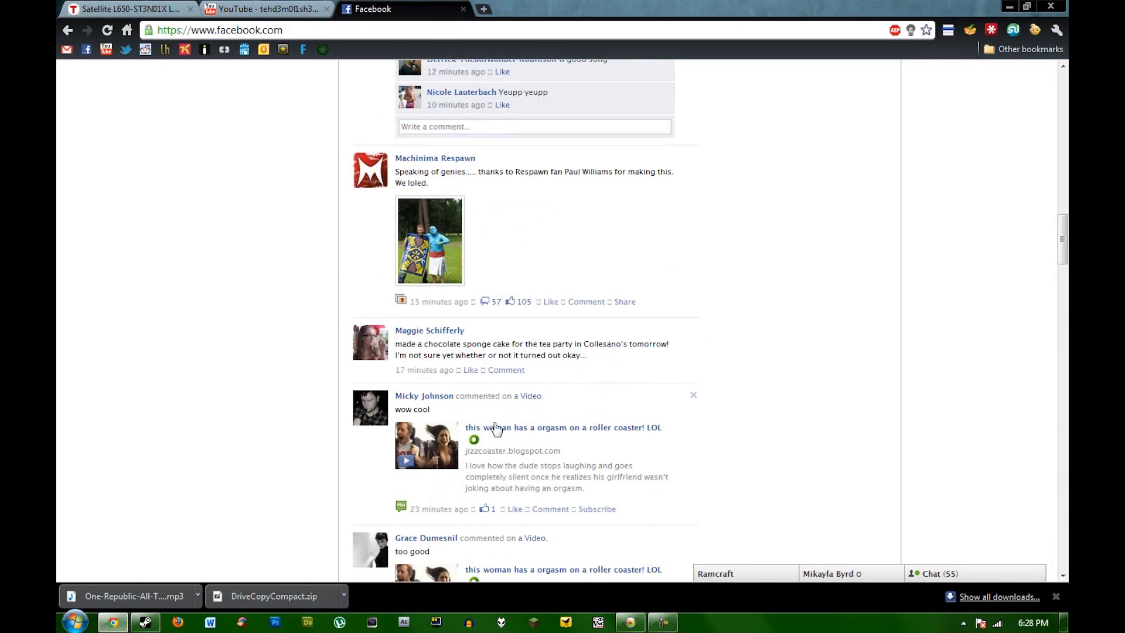
pyautogui.scroll(-2, 527, 434)
pyautogui.scroll(8, 540, 440)
pyautogui.scroll(4, 540, 440)
pyautogui.scroll(4, 487, 415)
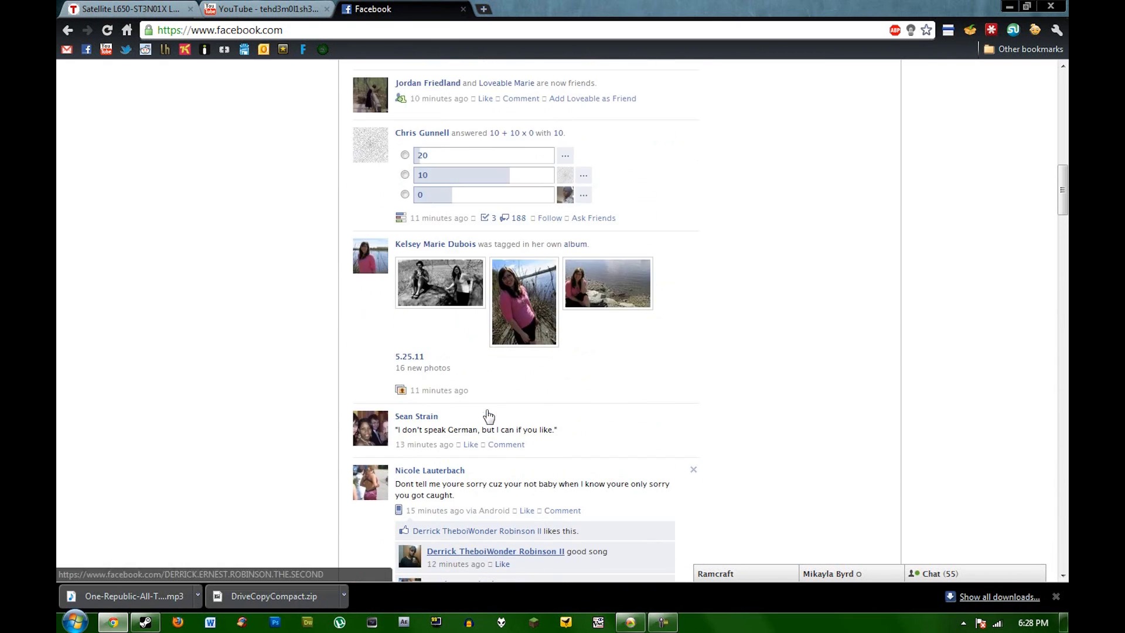
pyautogui.scroll(4, 487, 413)
pyautogui.scroll(5, 487, 412)
pyautogui.scroll(8, 488, 415)
pyautogui.scroll(5, 490, 419)
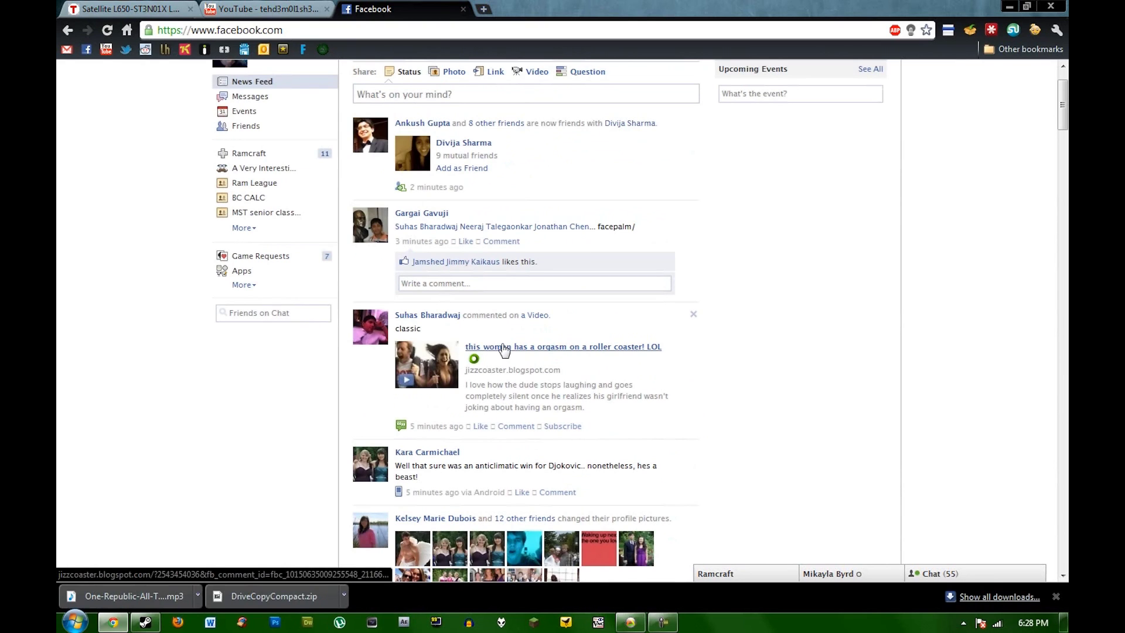
pyautogui.rightClick(504, 350)
pyautogui.click(545, 415)
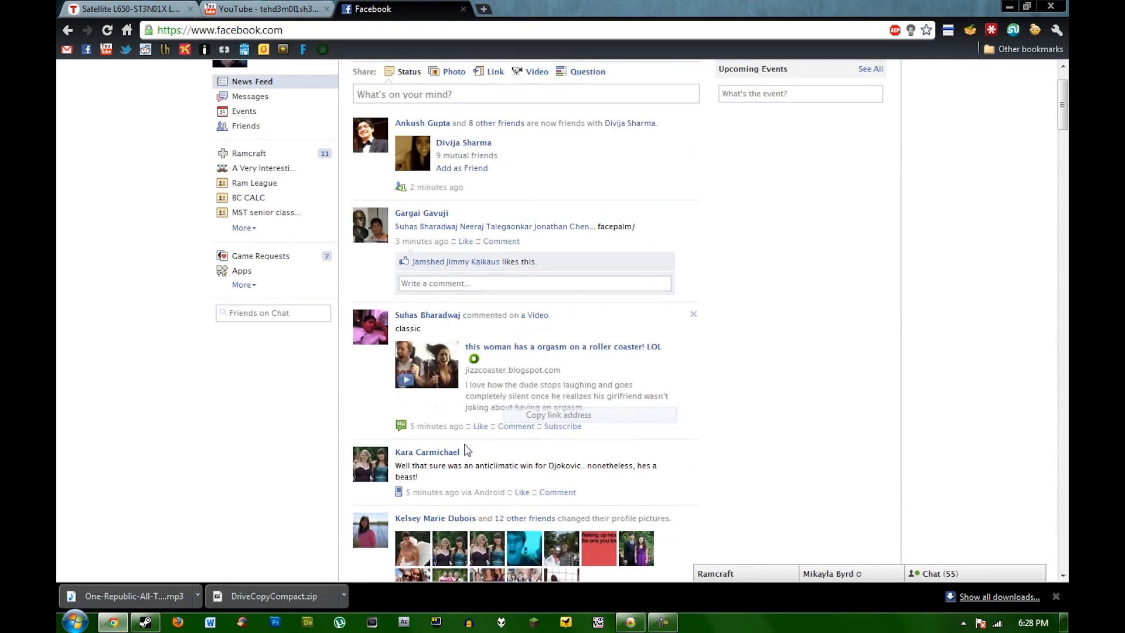
# - Load the copied link in a new incognito window, continuing past Facebook's leaving warning
pyautogui.rightClick(113, 623)
pyautogui.click(134, 525)
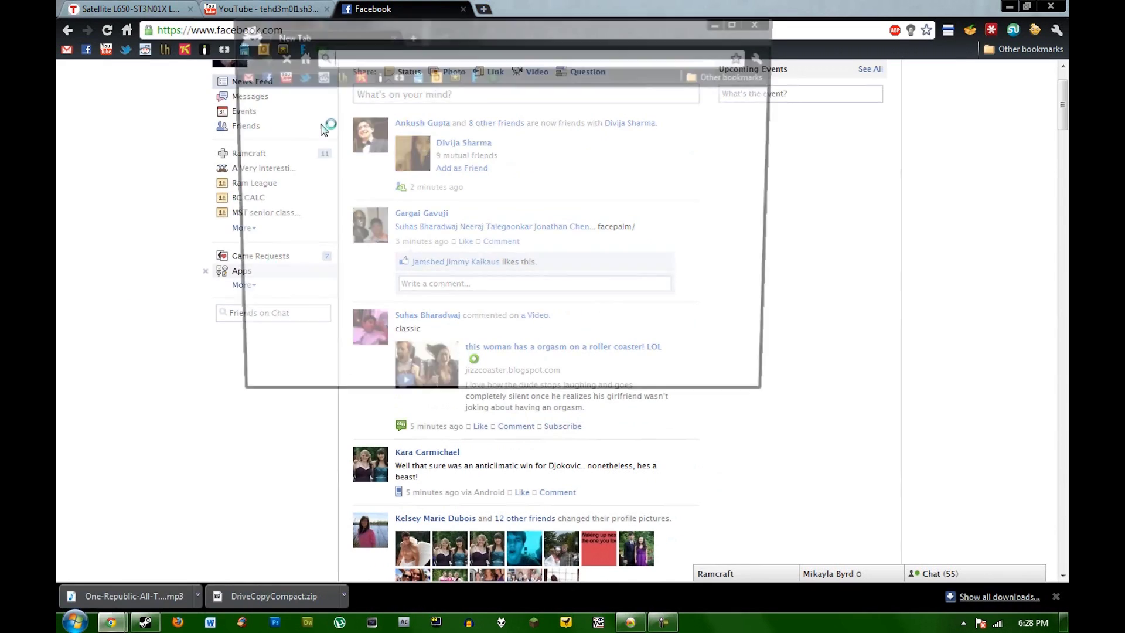
pyautogui.rightClick(385, 58)
pyautogui.click(422, 133)
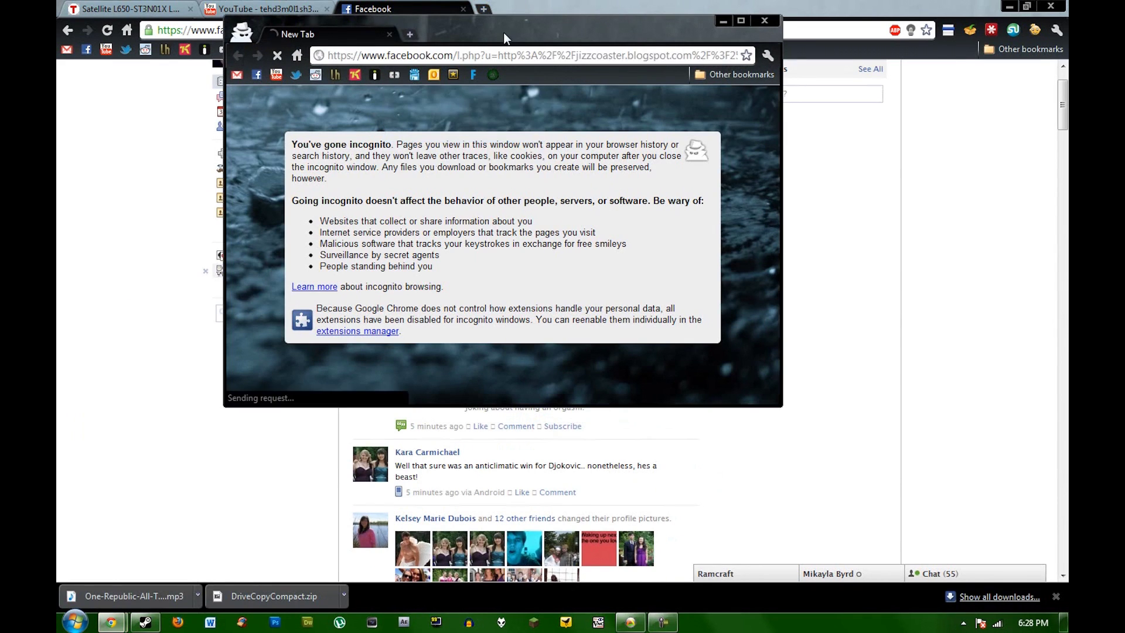
pyautogui.click(674, 292)
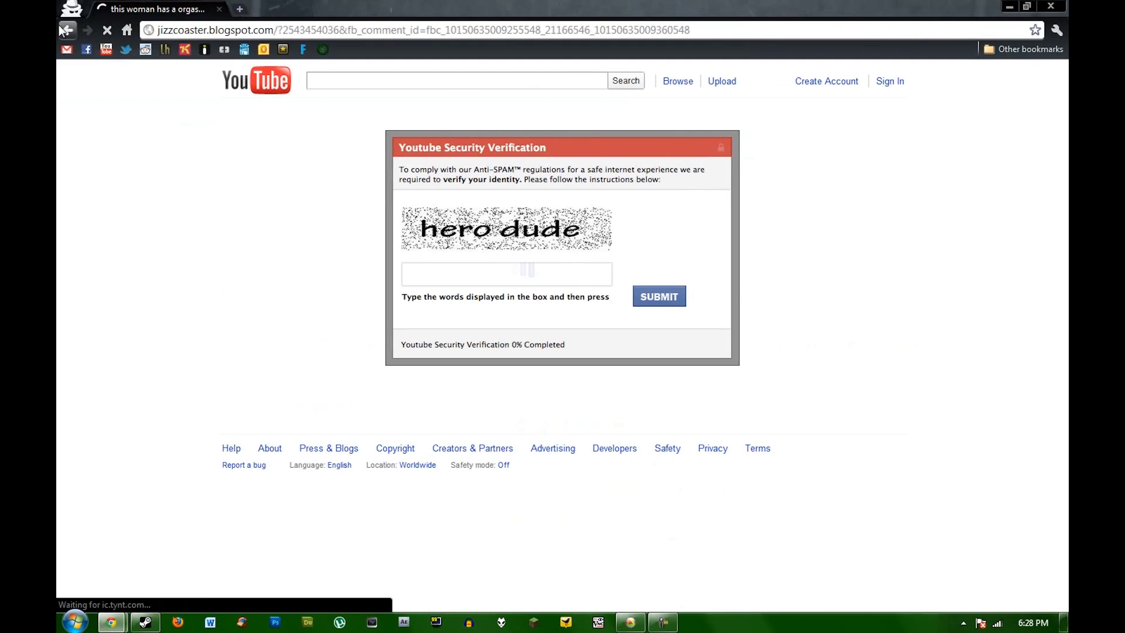
# - Go back to the warning, then try the 'really cool' captcha box and select the URL
pyautogui.click(68, 30)
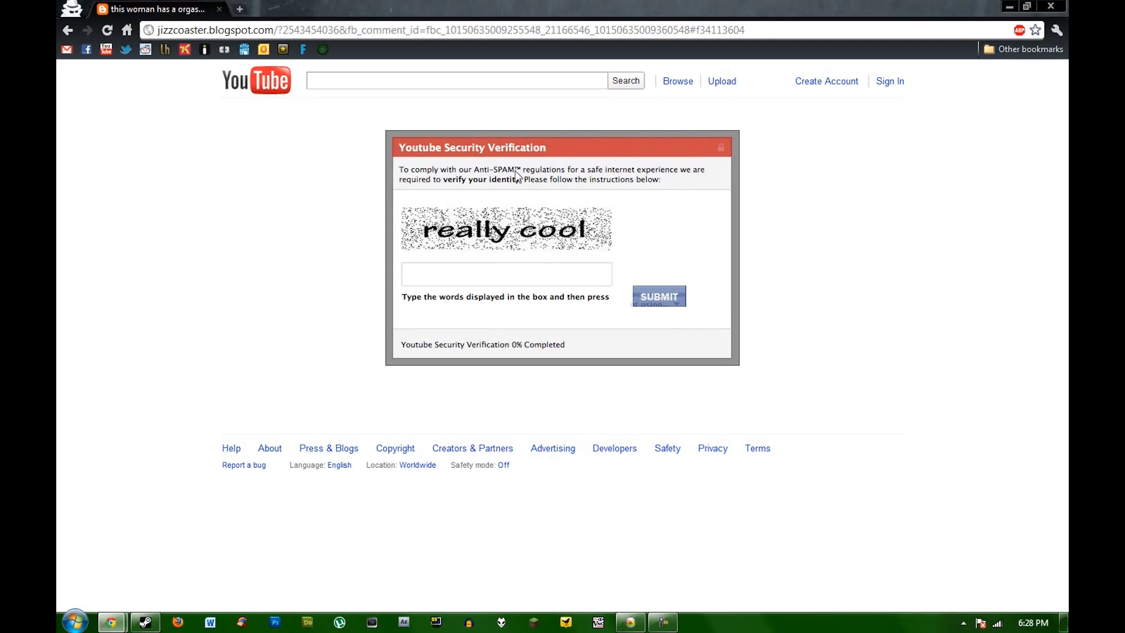
pyautogui.click(487, 275)
pyautogui.moveTo(157, 30); pyautogui.dragTo(746, 30)
pyautogui.click(564, 279)
# - Reload the scam page from the address bar, getting the new 'leg end' captcha
pyautogui.click(247, 29)
pyautogui.press('Return')
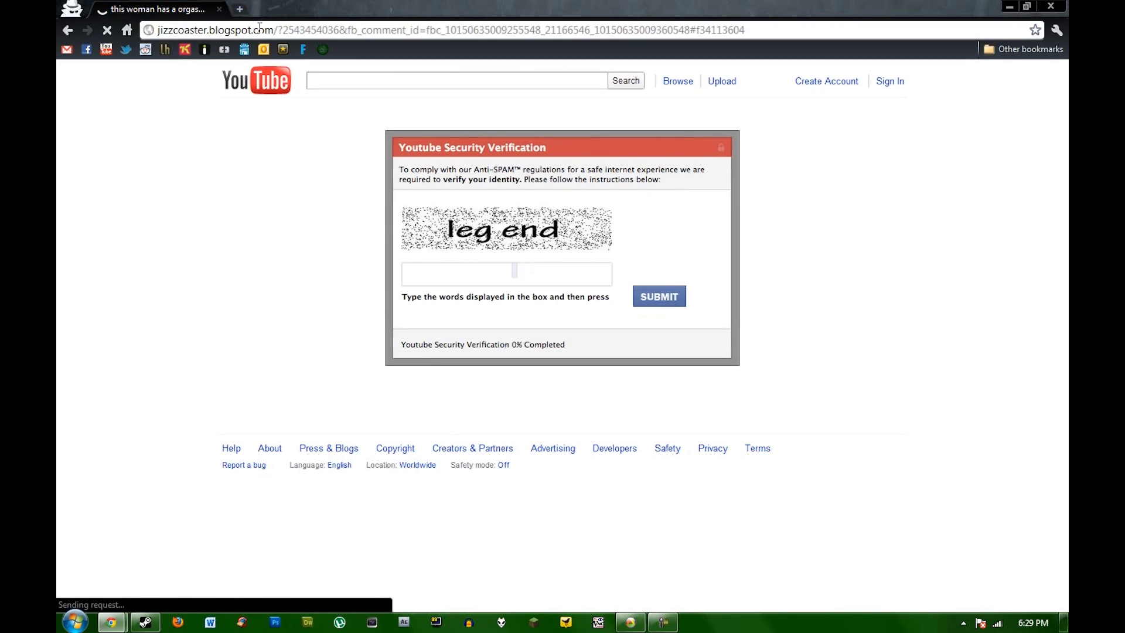